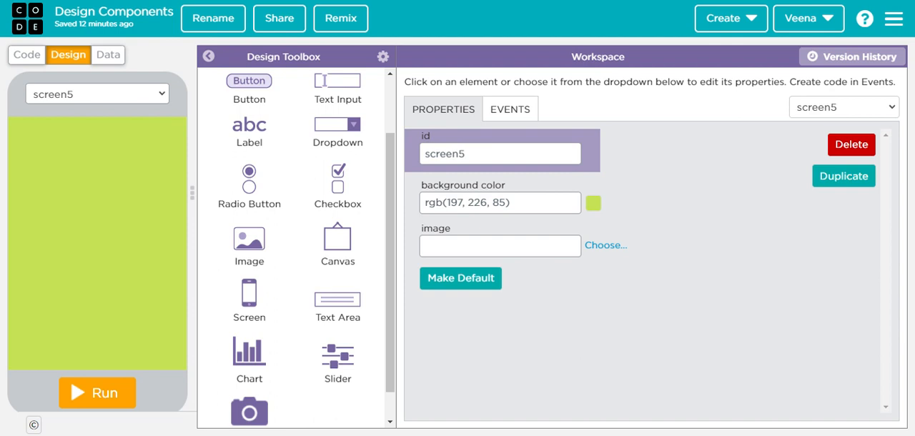
- Review the elements placed on screen3 and screen4 and the remaining elements in the design toolbox
{"action": "left_click", "coordinate": [132, 99]}
{"action": "left_click", "coordinate": [101, 145]}
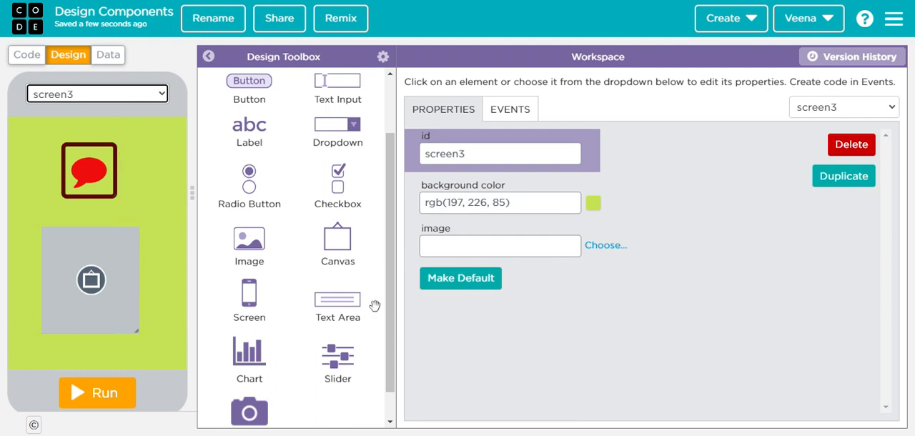
{"action": "left_click_drag", "start_coordinate": [344, 304], "coordinate": [345, 304]}
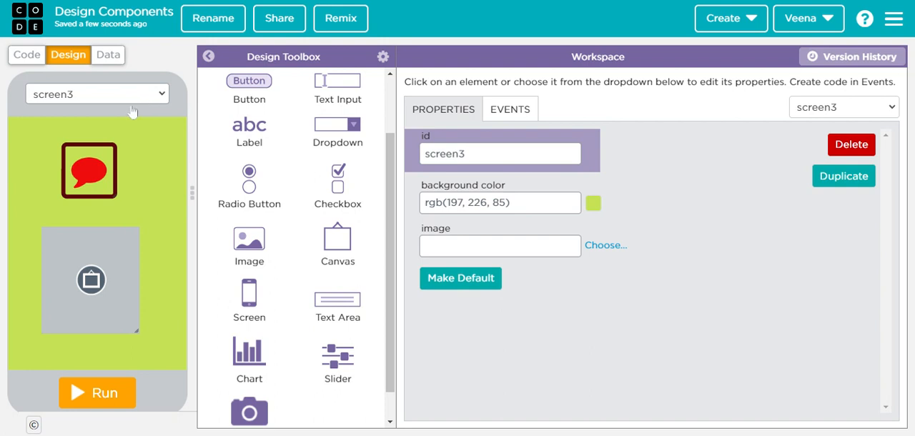
{"action": "left_click", "coordinate": [97, 152]}
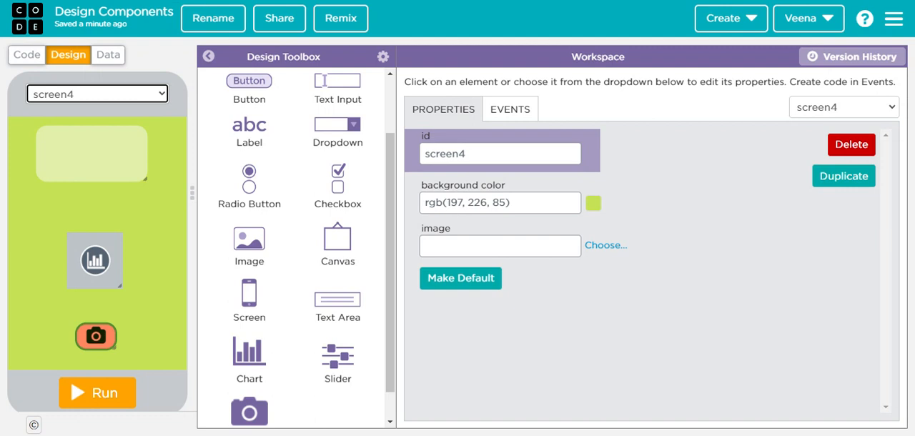
{"action": "scroll", "coordinate": [341, 313], "scroll_direction": "down", "scroll_amount": 1}
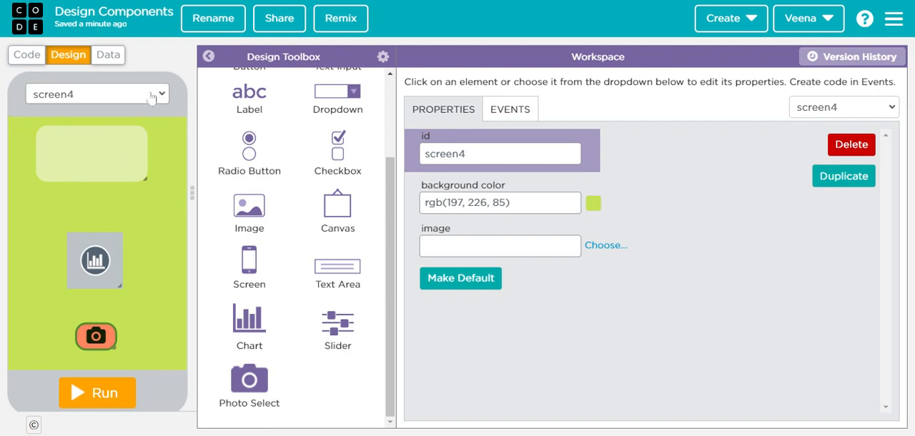
- On screen5, place a chart at about x 100, y 45 and a slider below it at about x 70, y 200
{"action": "left_click", "coordinate": [128, 94]}
{"action": "left_click", "coordinate": [91, 170]}
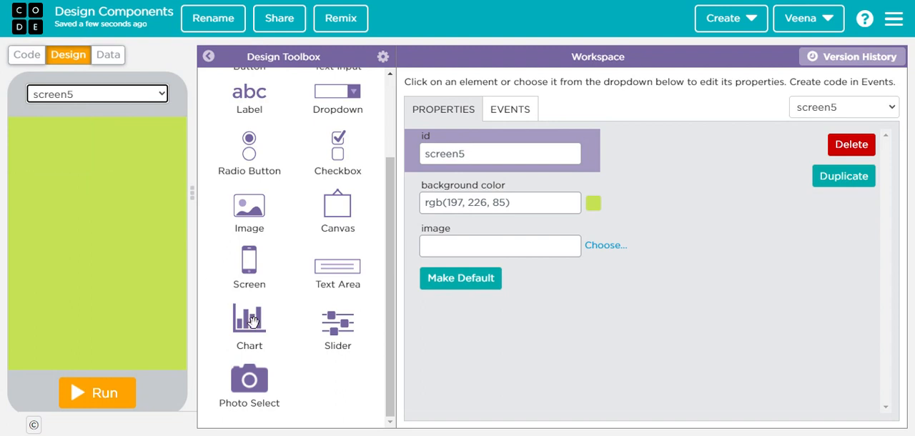
{"action": "left_click_drag", "start_coordinate": [249, 321], "coordinate": [93, 161]}
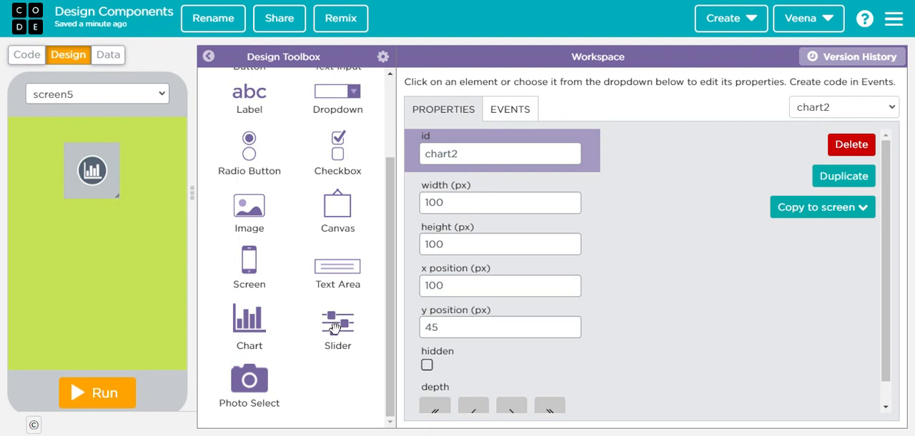
{"action": "left_click_drag", "start_coordinate": [334, 327], "coordinate": [88, 240]}
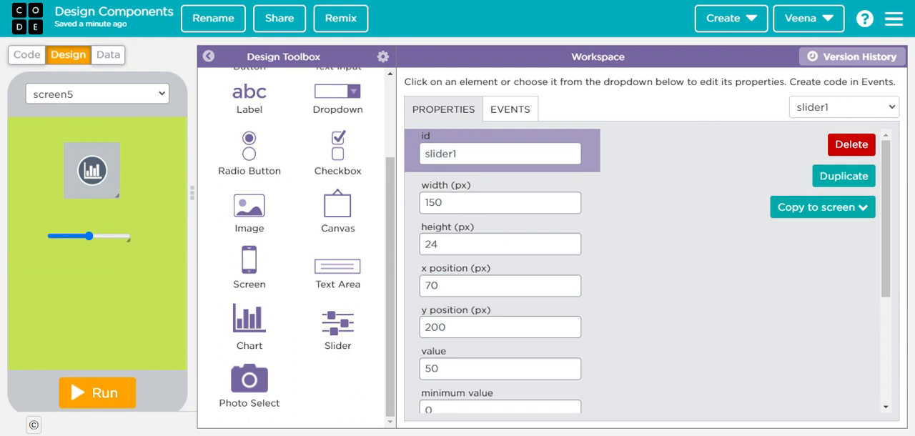
- Set both the value and the minimum value of the slider to 30
{"action": "scroll", "coordinate": [619, 227], "scroll_direction": "down", "scroll_amount": 1}
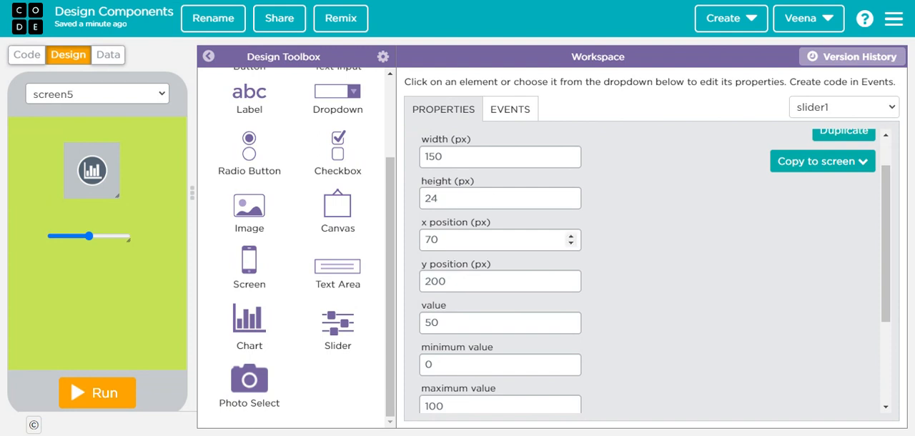
{"action": "scroll", "coordinate": [627, 327], "scroll_direction": "down", "scroll_amount": 2}
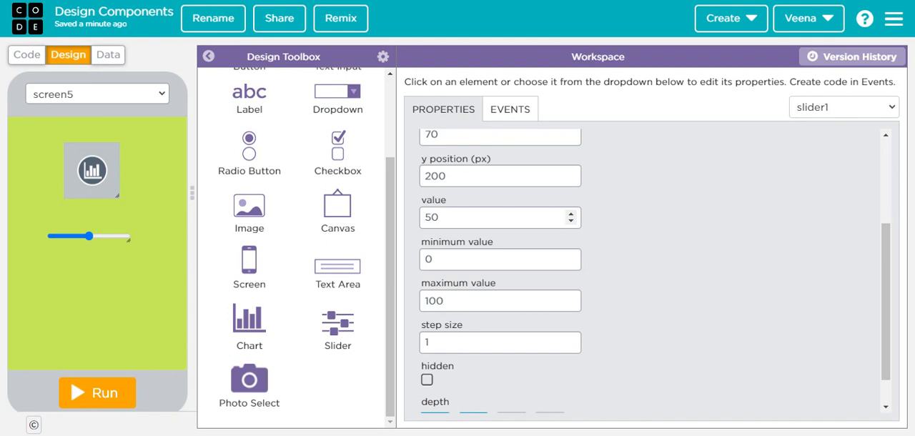
{"action": "left_click_drag", "start_coordinate": [446, 218], "coordinate": [413, 216]}
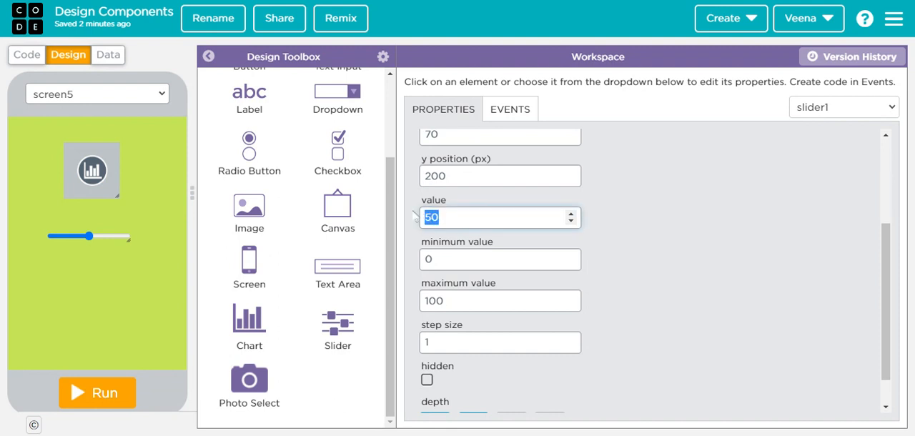
{"action": "type", "text": "30"}
{"action": "key", "text": "Tab"}
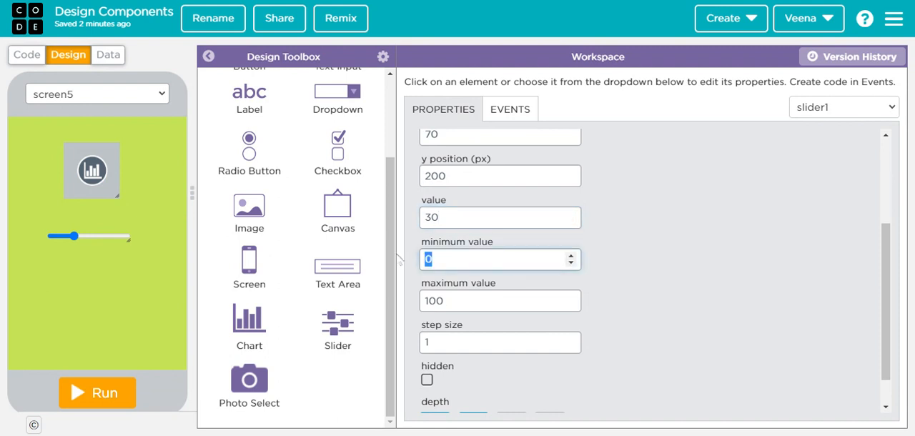
{"action": "type", "text": "30"}
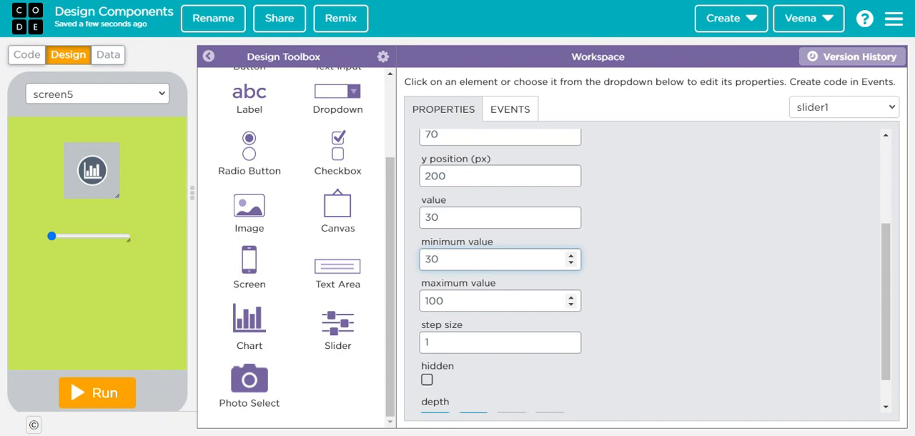
{"action": "key", "text": "Tab"}
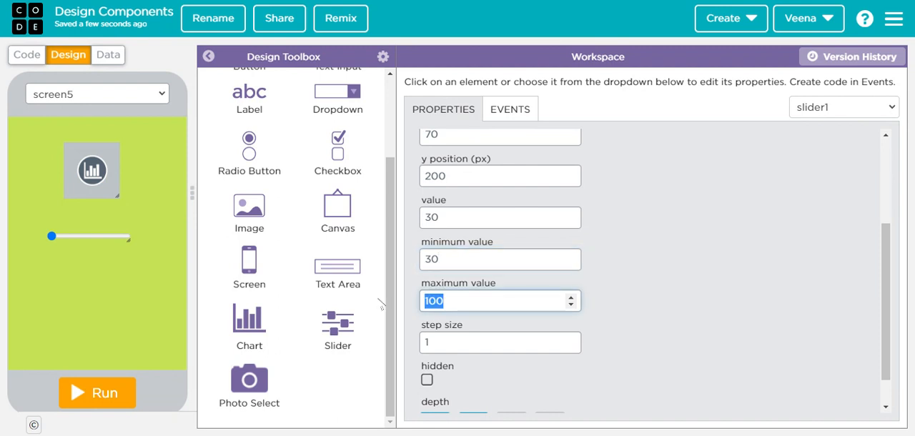
- Set the slider's maximum value to 300 and its step size to 5
{"action": "type", "text": "300"}
{"action": "key", "text": "Tab"}
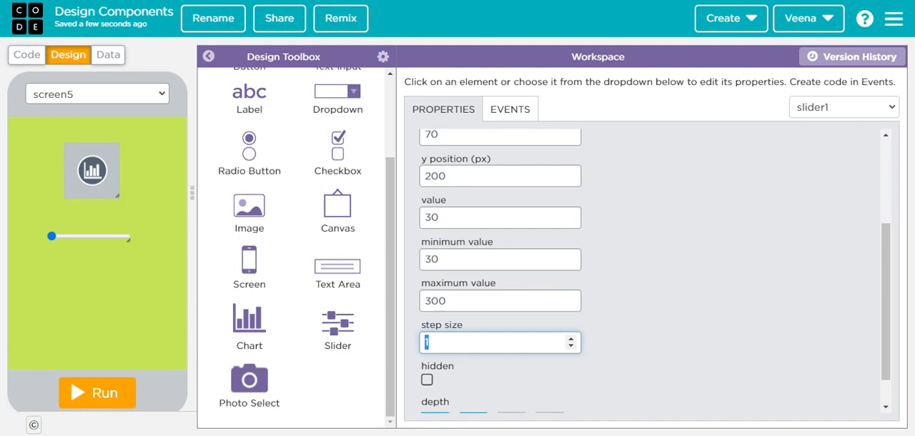
{"action": "type", "text": "10"}
{"action": "key", "text": "BackSpace"}
{"action": "key", "text": "BackSpace"}
{"action": "type", "text": "5"}
- Add a photo select below the slider at about x 120, y 305 and look through its properties
{"action": "left_click_drag", "start_coordinate": [249, 379], "coordinate": [97, 302]}
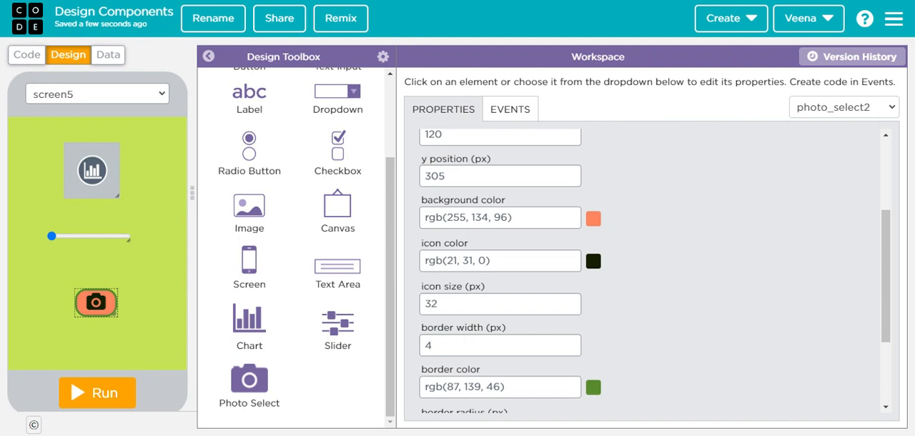
{"action": "scroll", "coordinate": [786, 294], "scroll_direction": "up", "scroll_amount": 3}
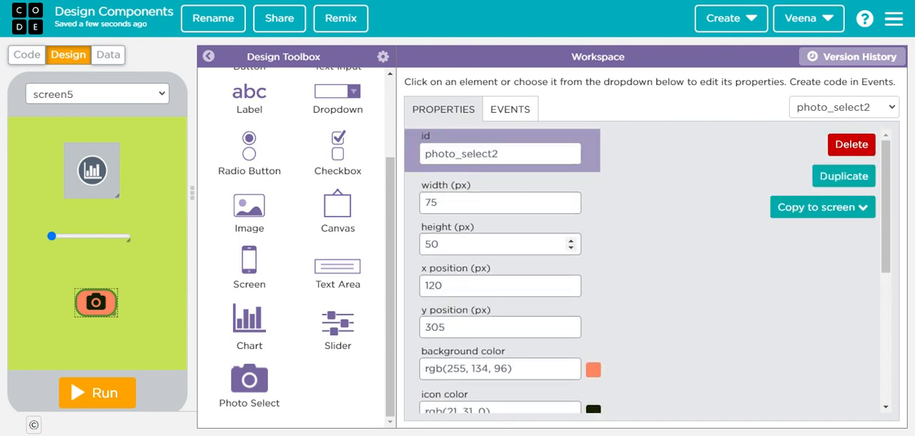
{"action": "scroll", "coordinate": [653, 313], "scroll_direction": "down", "scroll_amount": 3}
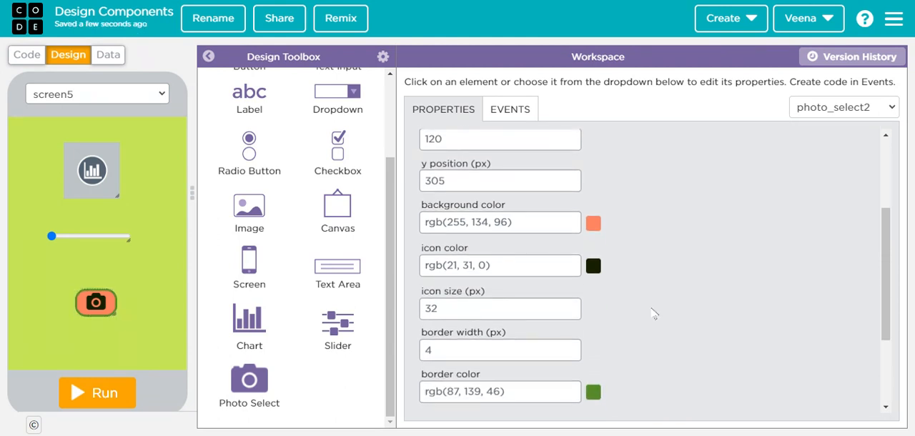
{"action": "scroll", "coordinate": [654, 313], "scroll_direction": "down", "scroll_amount": 1}
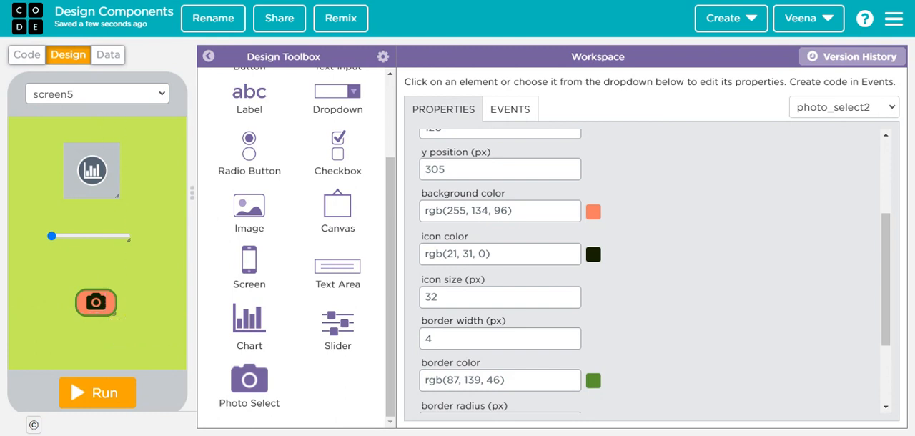
{"action": "scroll", "coordinate": [699, 328], "scroll_direction": "down", "scroll_amount": 3}
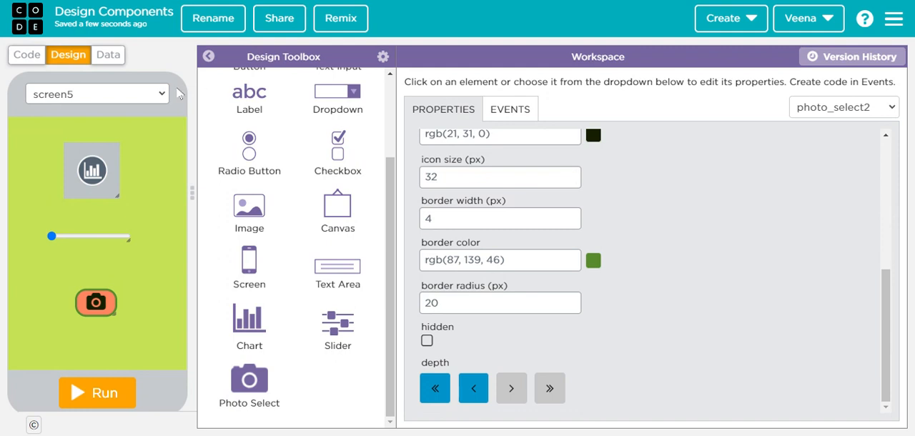
- In the app's code, change the setScreen block to open screen5
{"action": "left_click", "coordinate": [28, 55]}
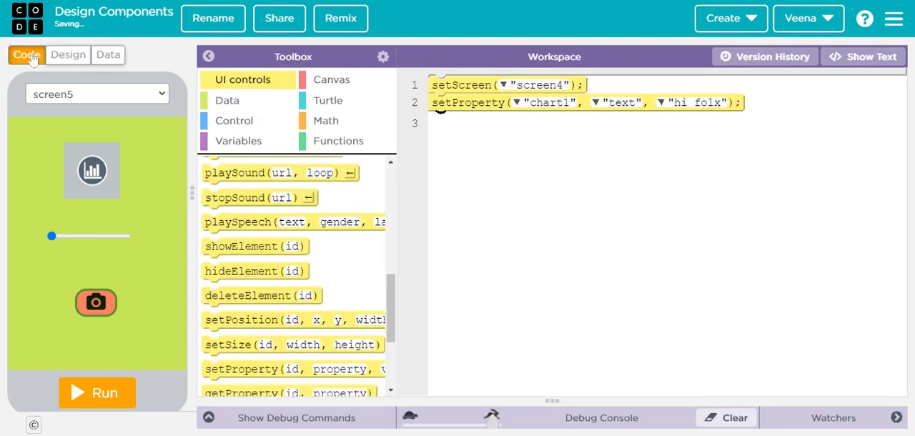
{"action": "left_click", "coordinate": [539, 85]}
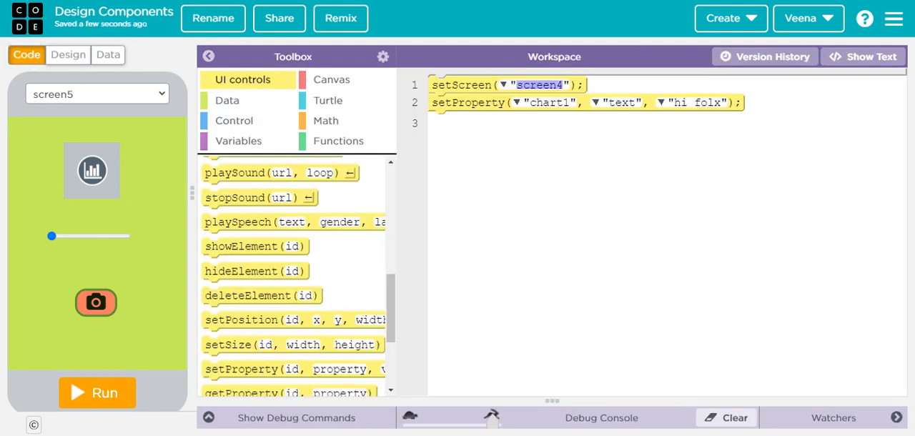
{"action": "left_click", "coordinate": [539, 151]}
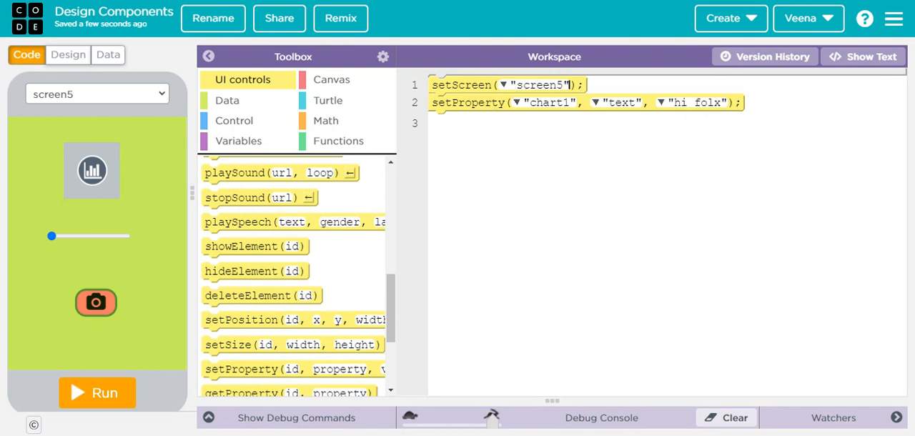
- Change the target element of the setProperty block to chart2 and check its property and value arguments
{"action": "left_click", "coordinate": [516, 103]}
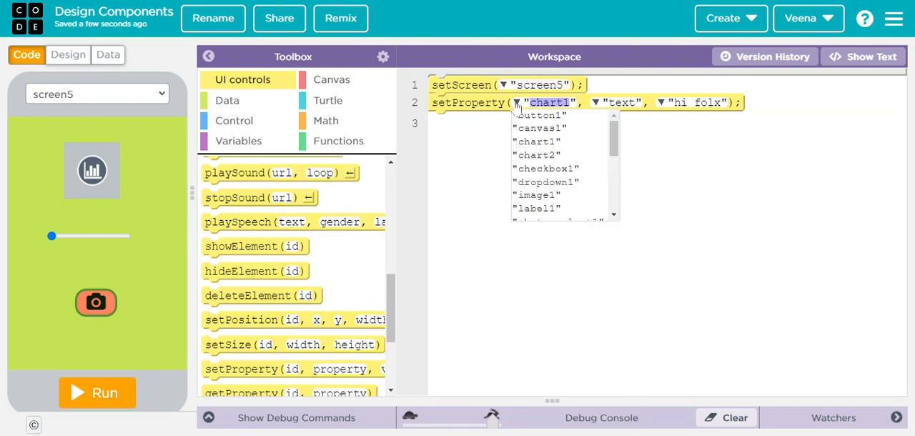
{"action": "left_click", "coordinate": [560, 156]}
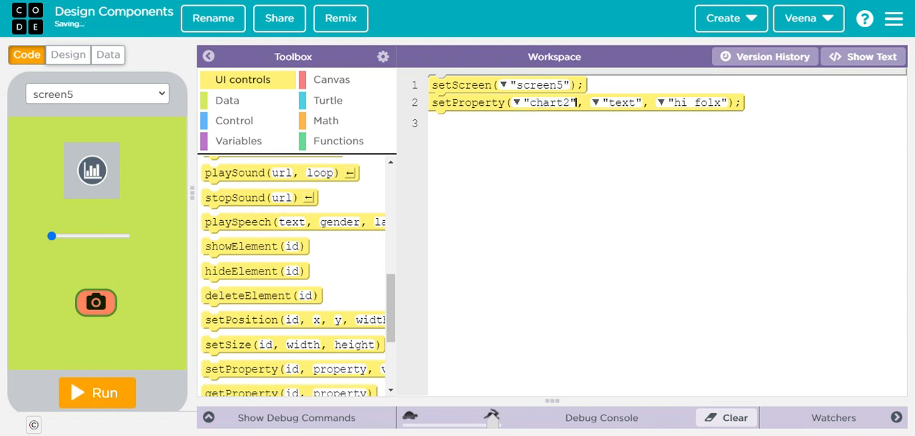
{"action": "left_click", "coordinate": [596, 102]}
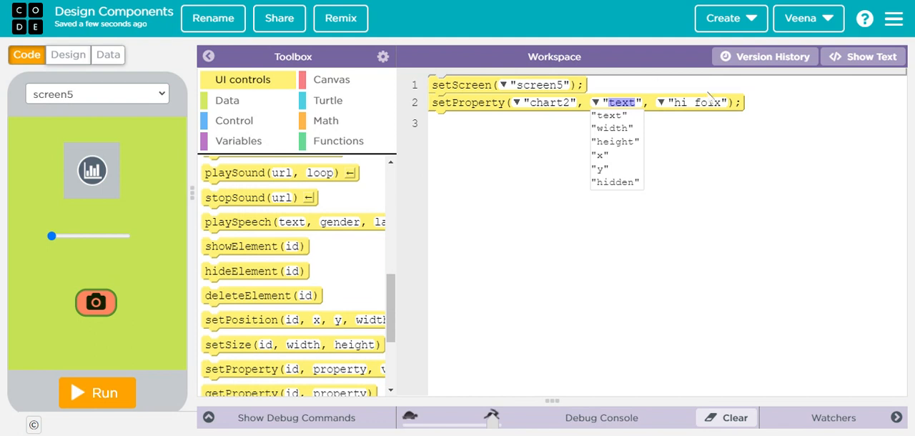
{"action": "key", "text": "Tab"}
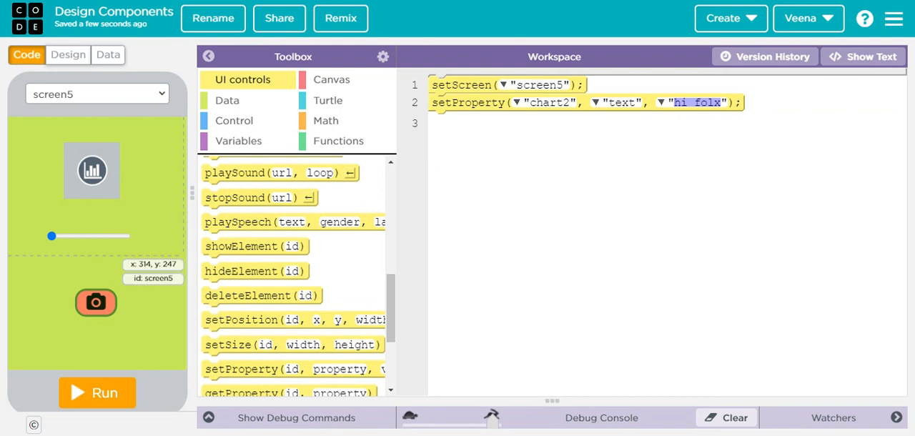
- Run the app, test the slider by moving it to about its midpoint, and reset the app
{"action": "left_click", "coordinate": [100, 401]}
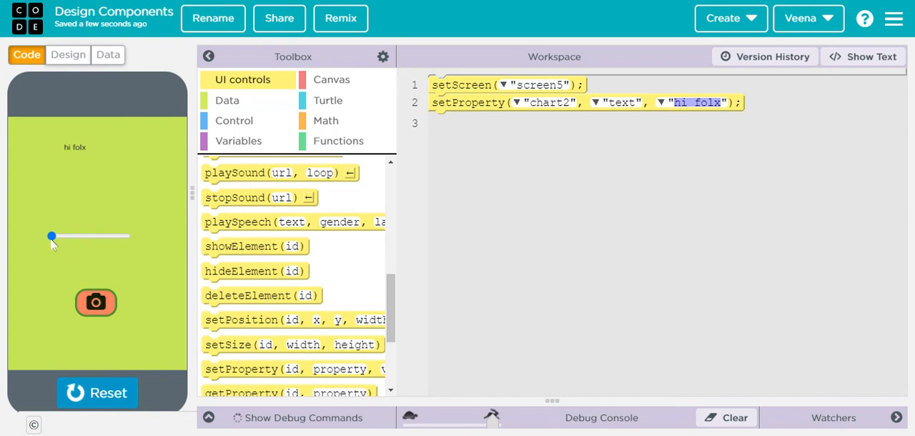
{"action": "left_click_drag", "start_coordinate": [113, 239], "coordinate": [90, 243]}
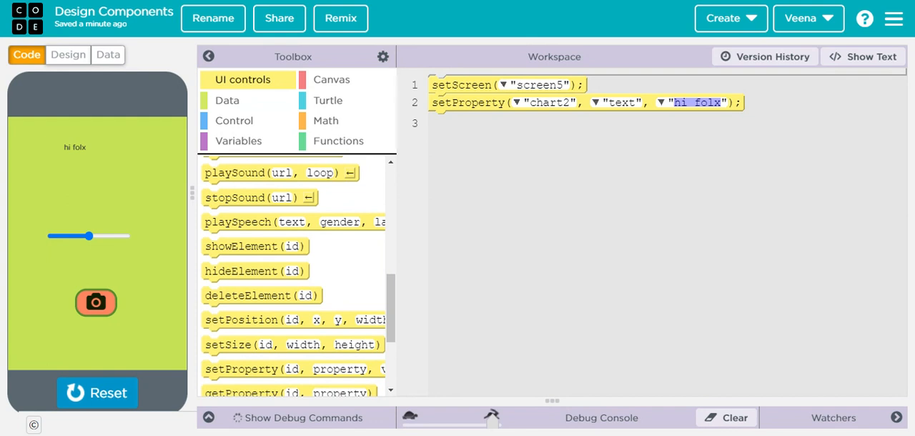
{"action": "left_click", "coordinate": [93, 398]}
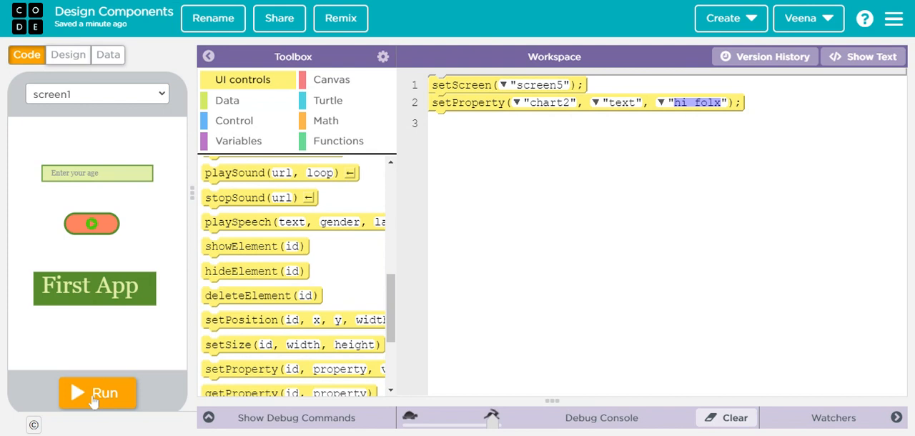
- Return to the design view of screen1 and look through the available toolbox elements
{"action": "left_click", "coordinate": [64, 60]}
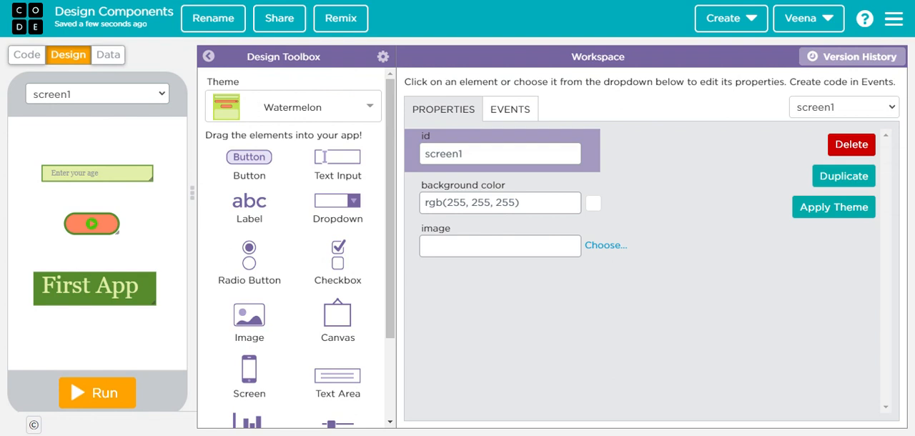
{"action": "scroll", "coordinate": [312, 191], "scroll_direction": "down", "scroll_amount": 3}
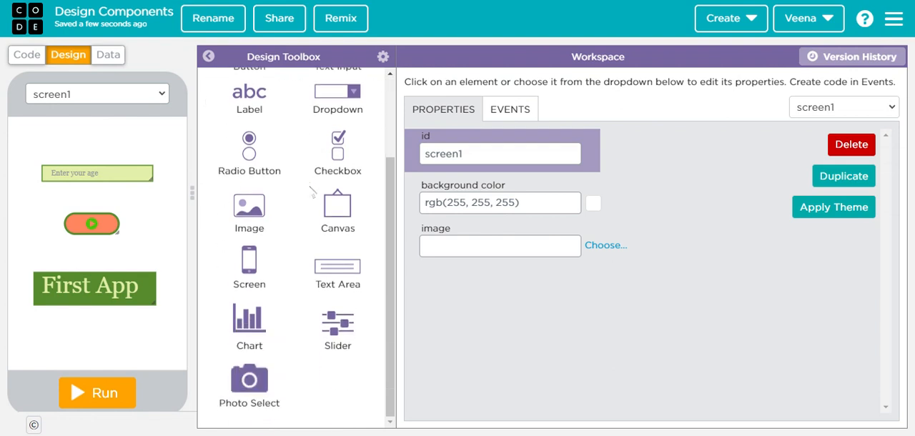